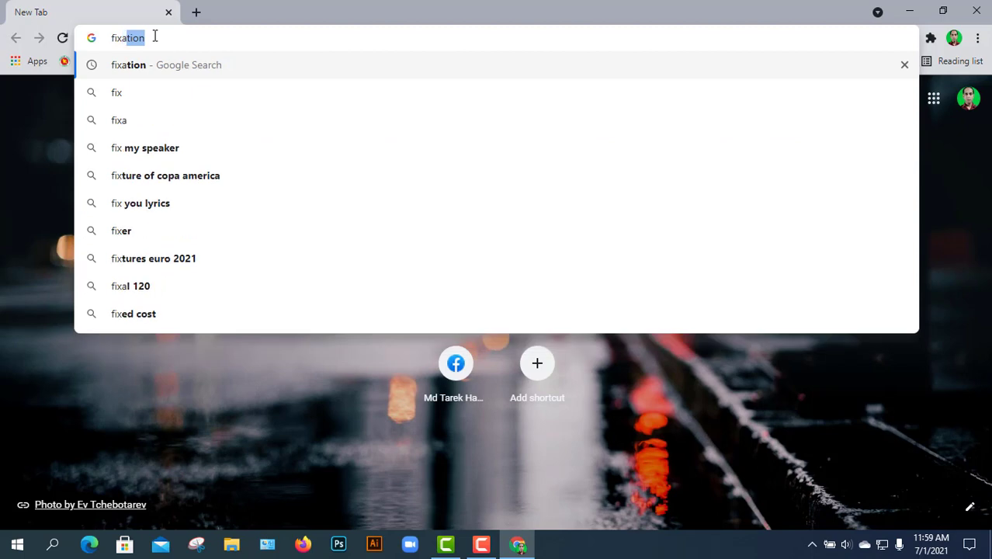
Search Google for 'fixation' and open the iBAS online pay fixation site from the results.
text(ation)
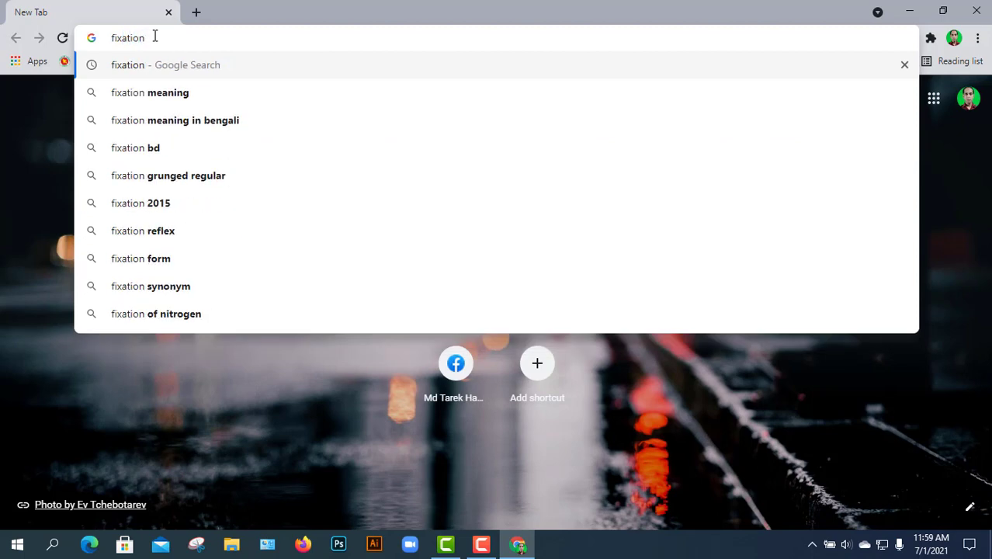
key(Return)
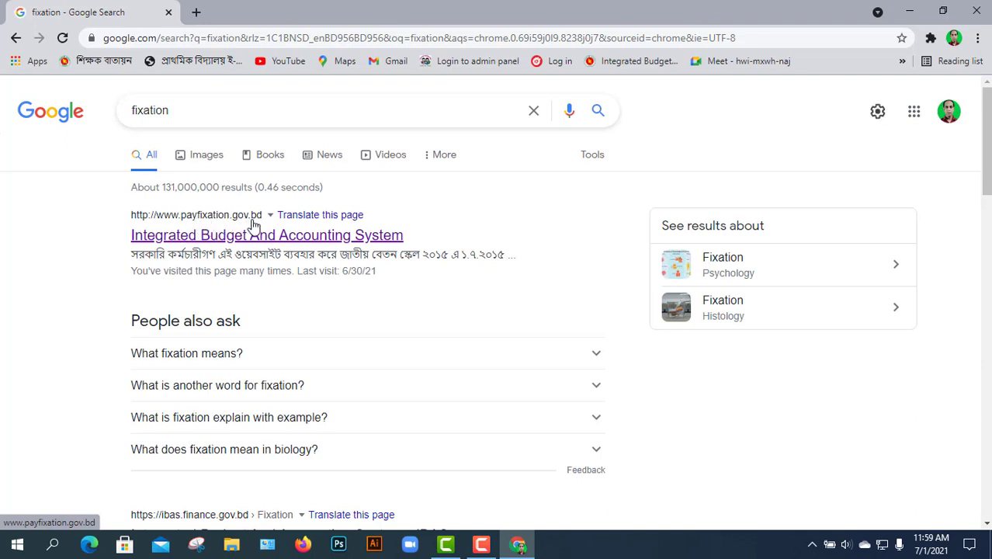
click(227, 223)
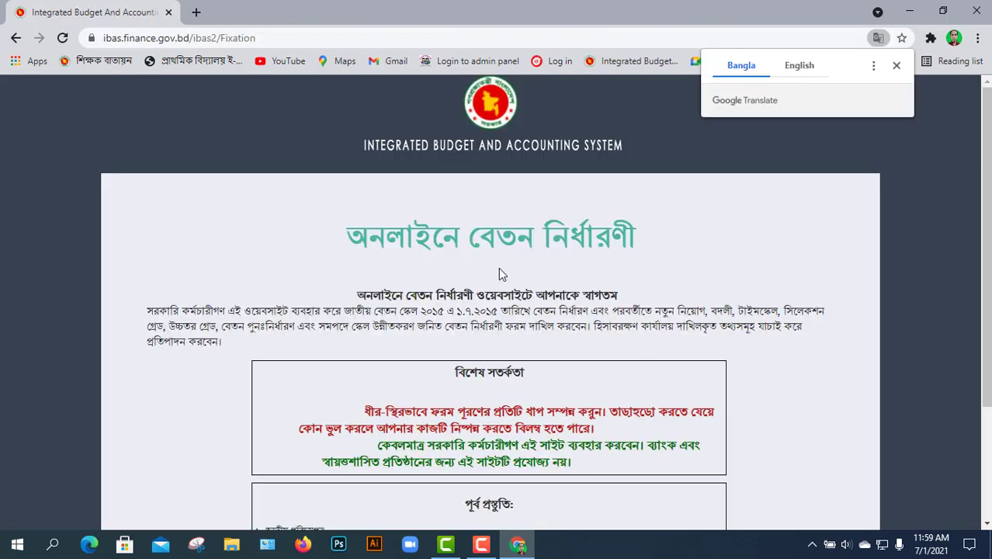
Go past the welcome page, tick the instructions acknowledgement box and continue to the fixation types.
scroll(547, 270, down, 1)
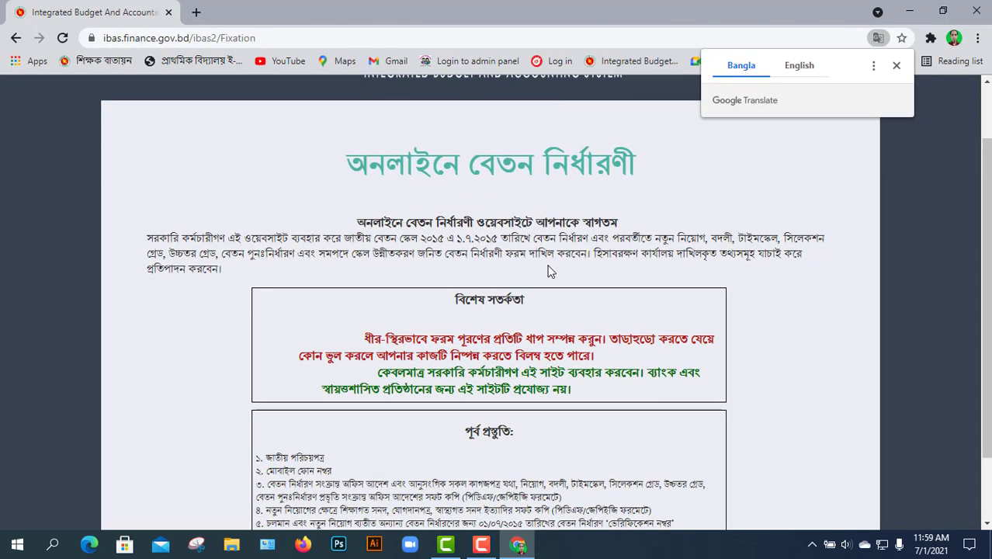
scroll(548, 271, down, 1)
scroll(547, 271, down, 1)
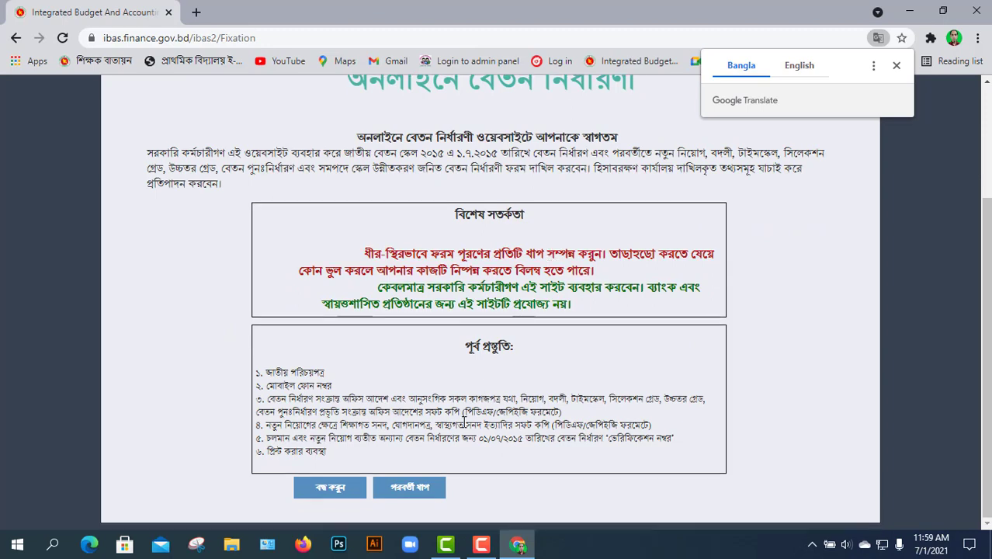
click(417, 485)
scroll(502, 373, down, 1)
scroll(502, 373, down, 1)
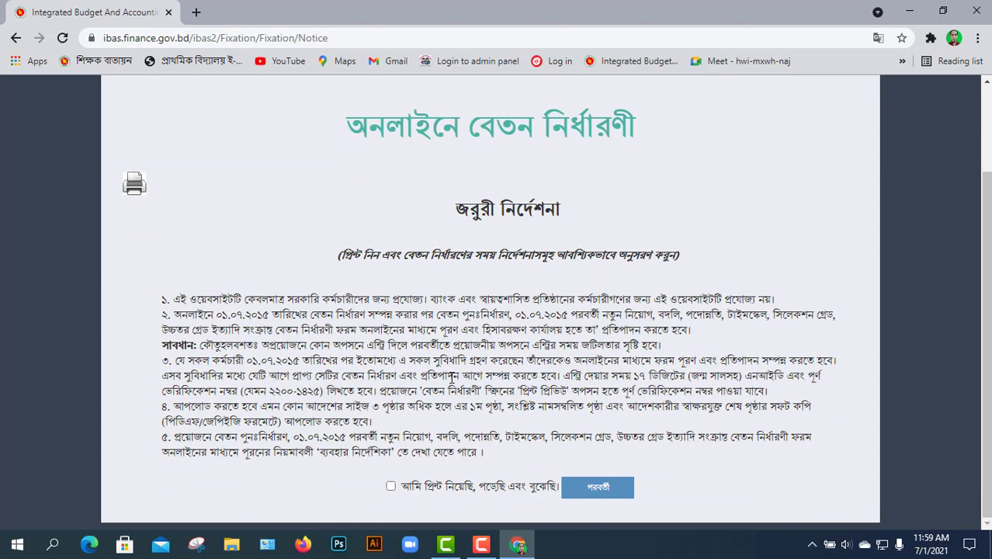
click(391, 488)
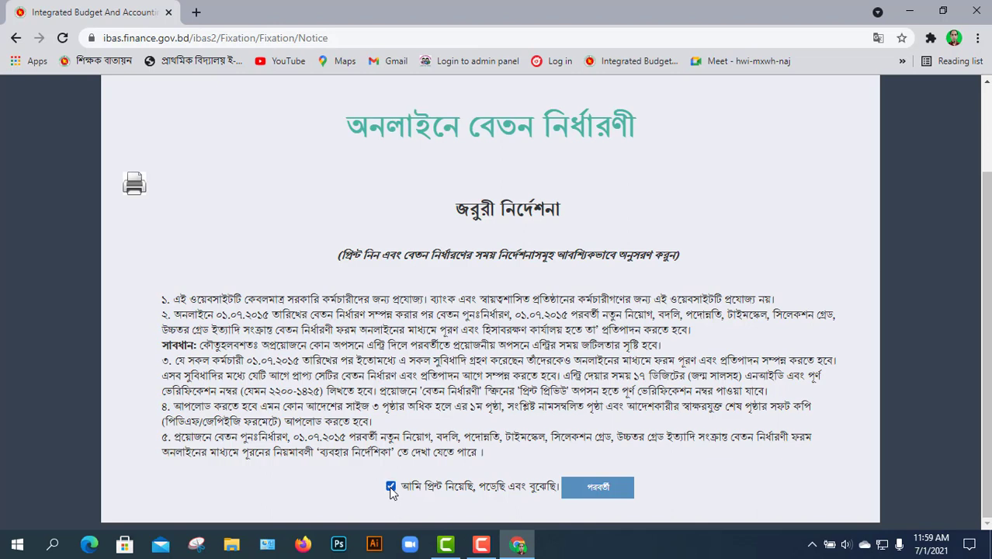
click(589, 491)
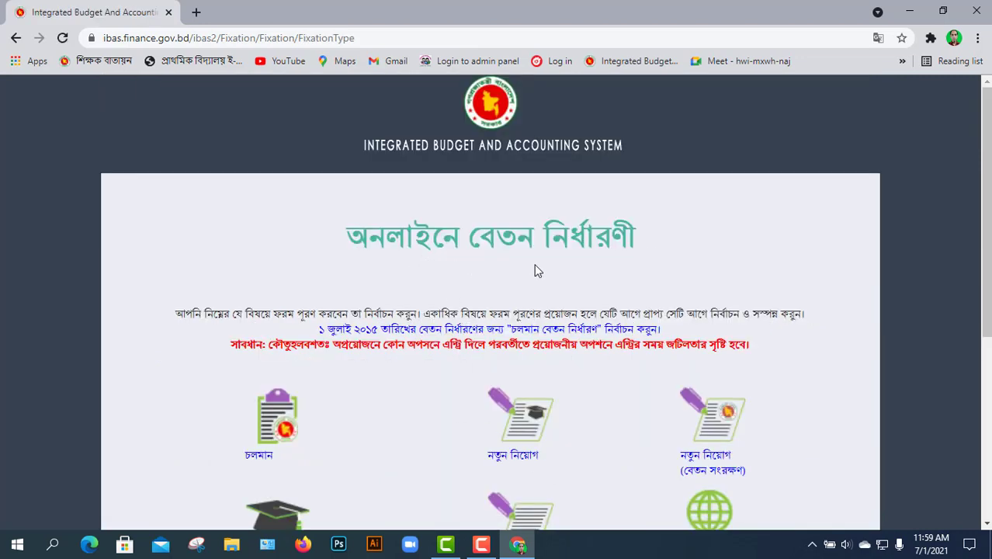
Choose the ইনক্রিমেন্ট (increment) pay fixation type from the fixation type icons.
scroll(508, 316, down, 2)
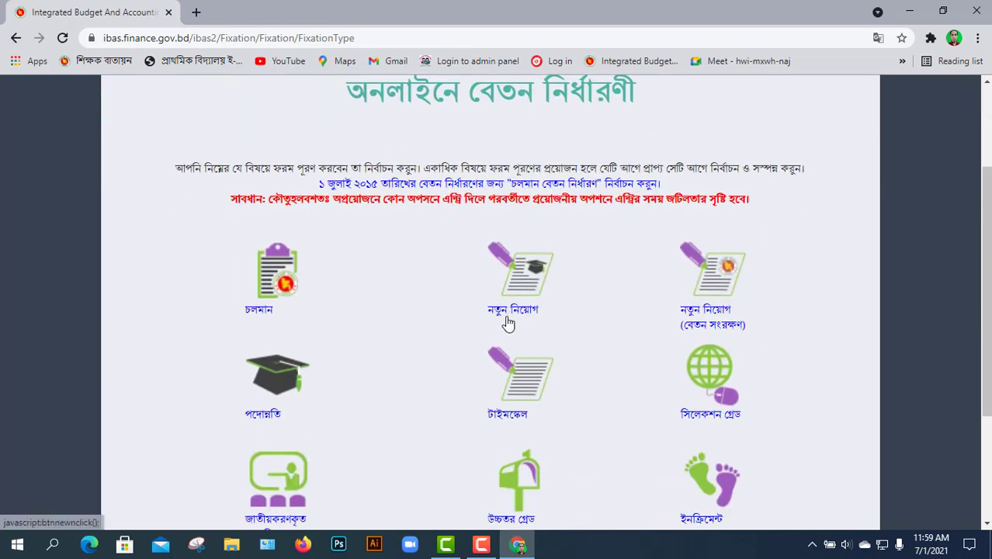
scroll(506, 320, down, 1)
scroll(464, 329, up, 1)
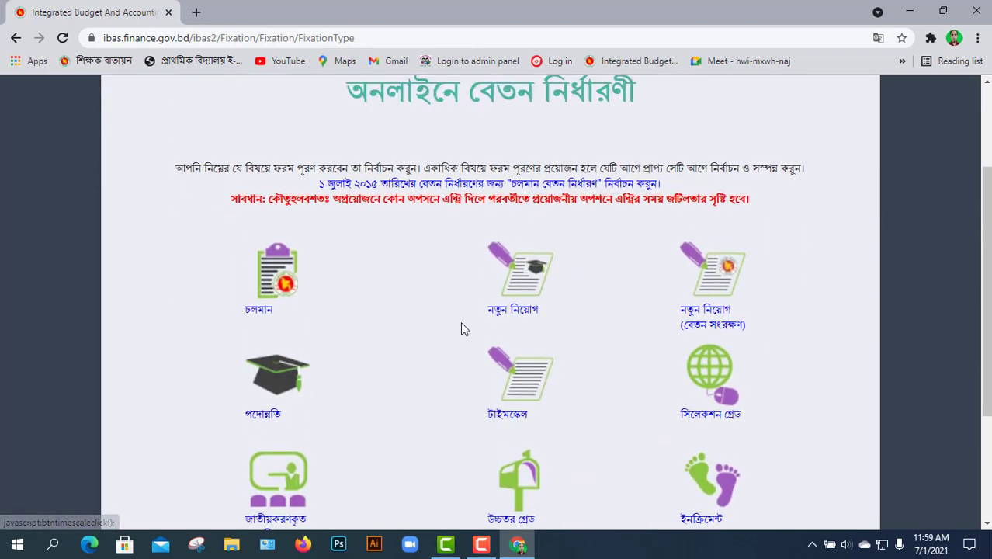
scroll(450, 330, down, 1)
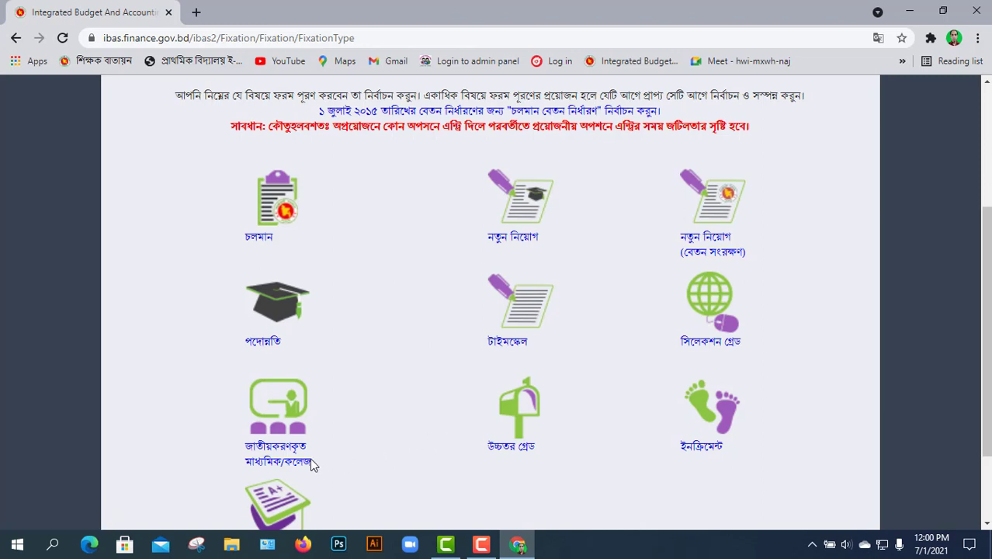
scroll(329, 458, down, 1)
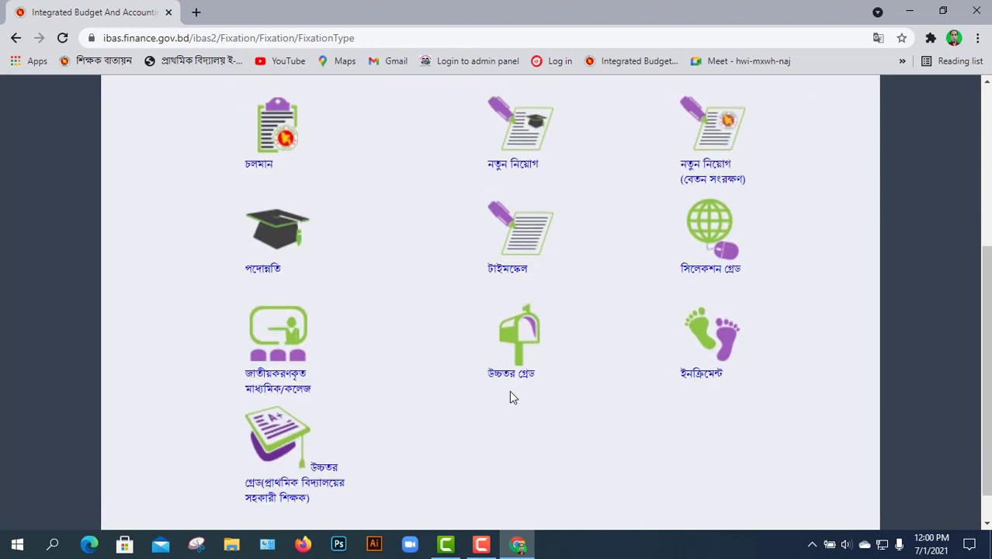
scroll(448, 449, down, 1)
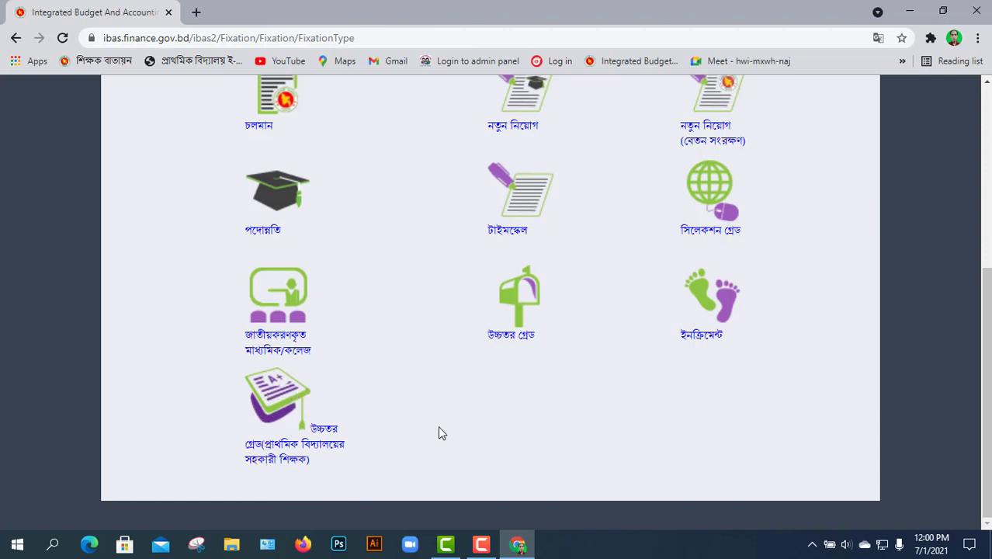
scroll(590, 415, up, 1)
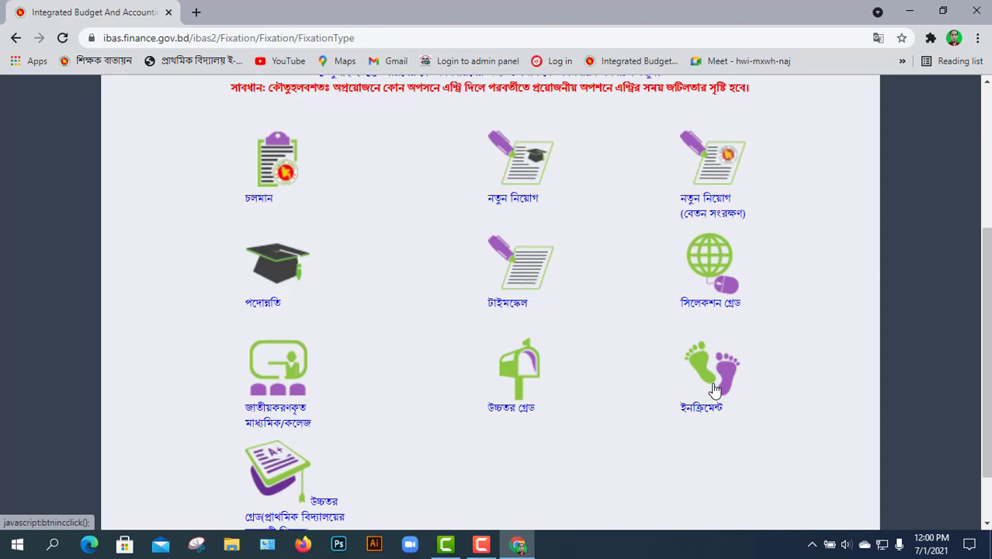
click(714, 390)
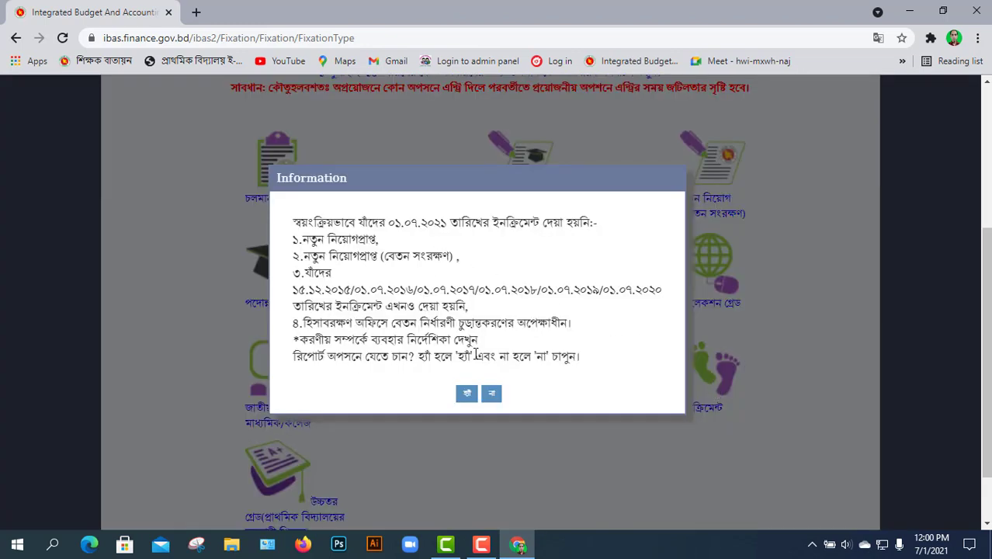
Accept the 01.07.2021 increment notice and choose the civil employee category.
click(466, 394)
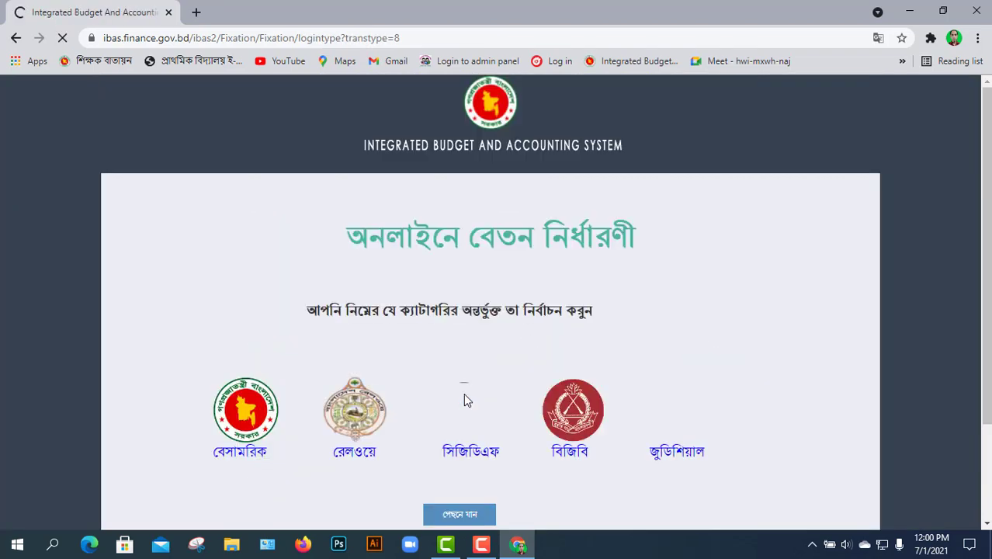
scroll(465, 393, down, 1)
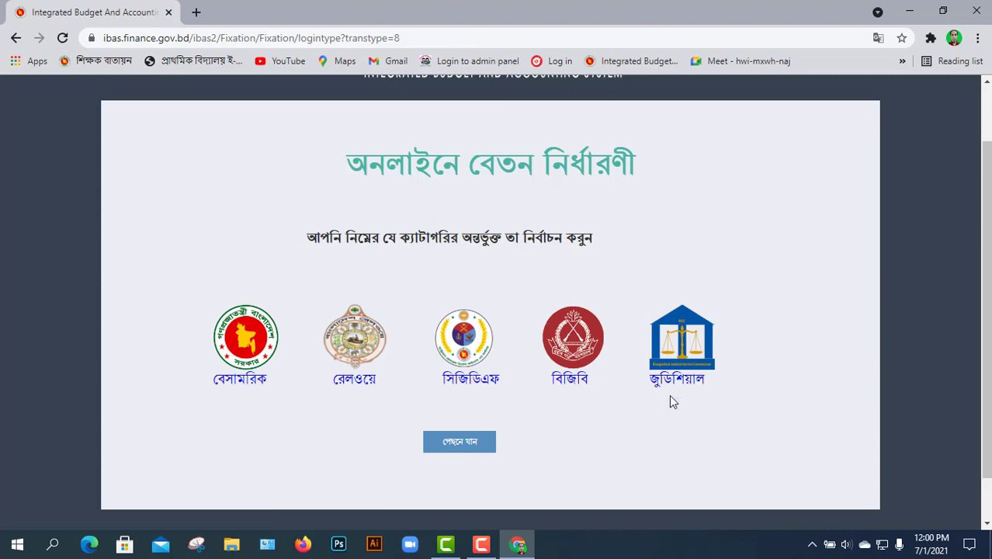
click(246, 347)
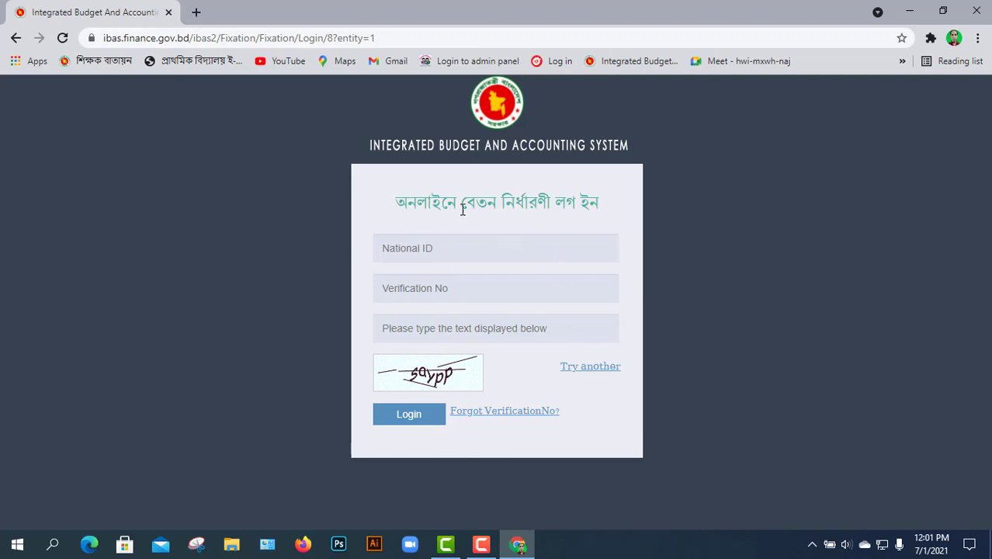
Log in with the employee's National ID, the fixation verification number and the captcha text.
click(436, 256)
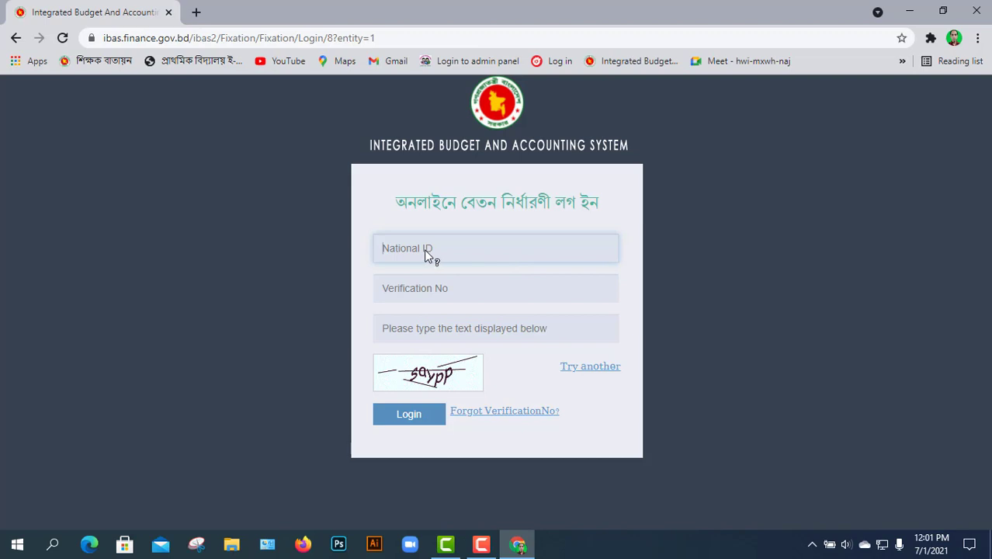
click(425, 296)
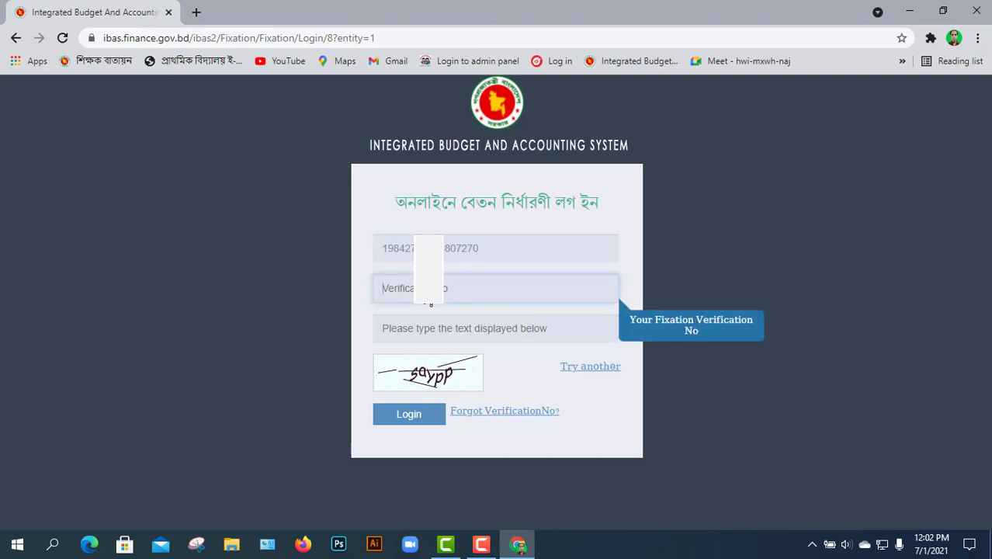
click(420, 328)
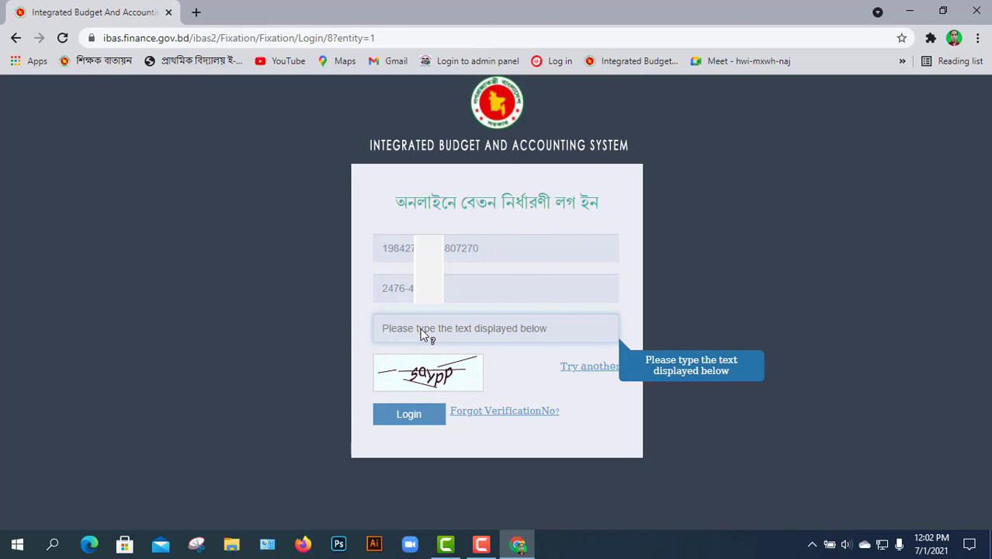
text(say)
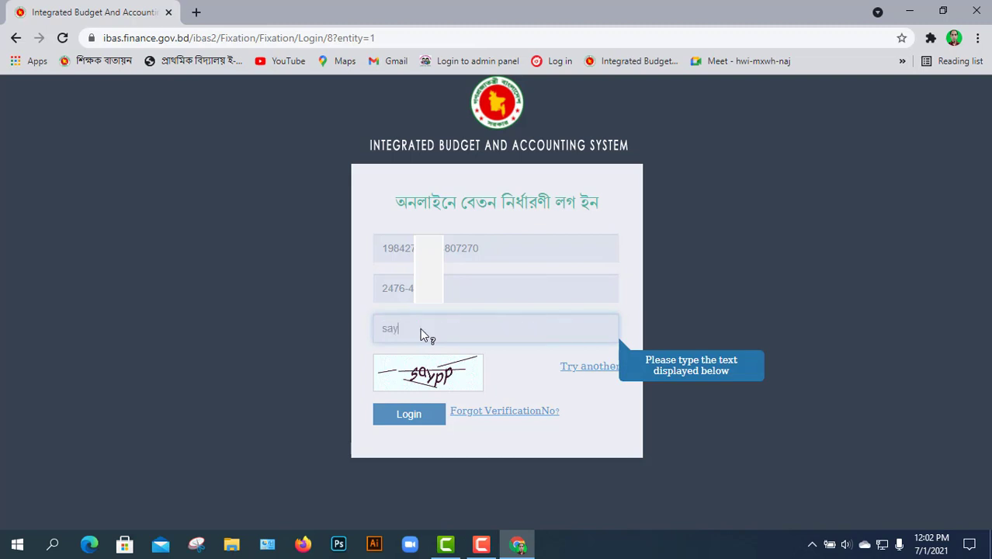
text(pp)
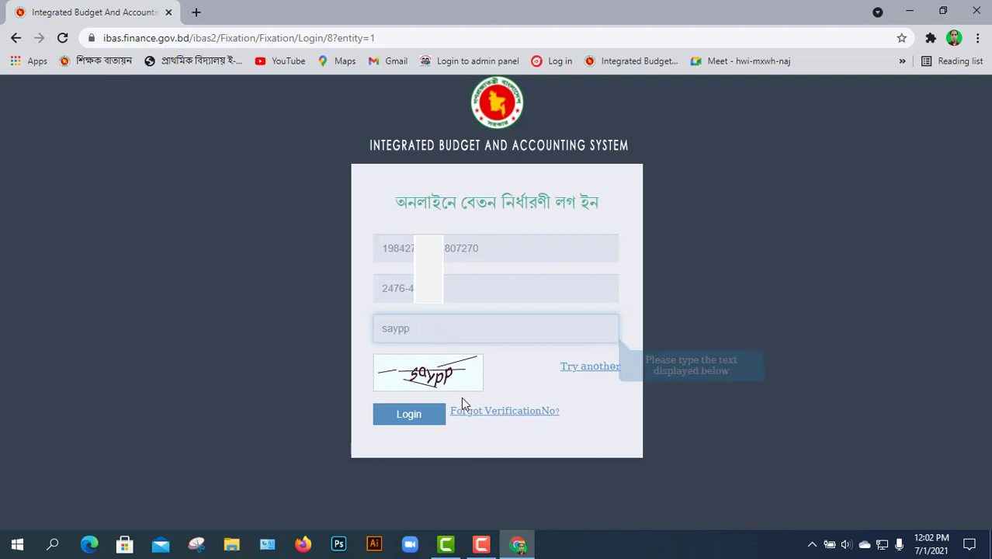
click(413, 413)
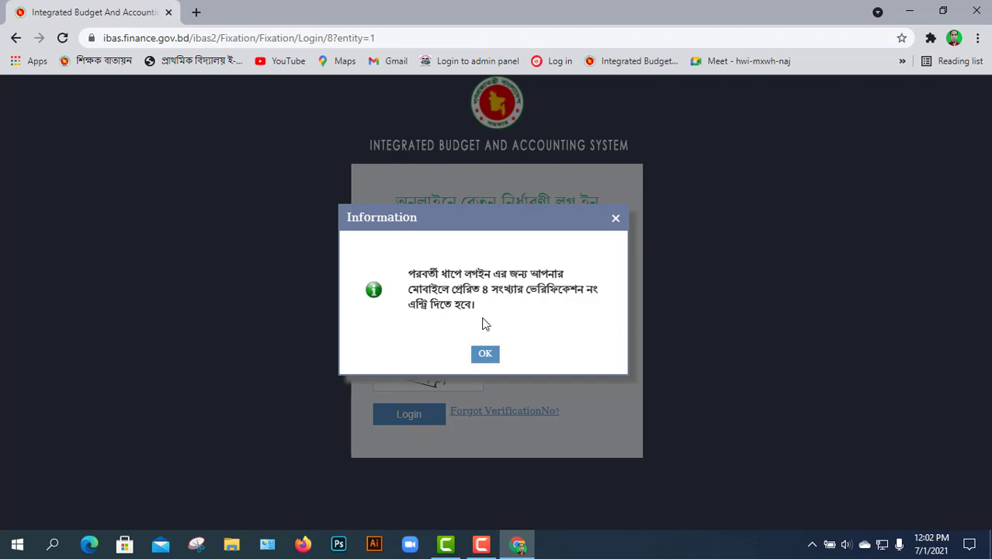
Dismiss the mobile-code notice and enter the 4-digit verification code sent to the mobile.
click(487, 356)
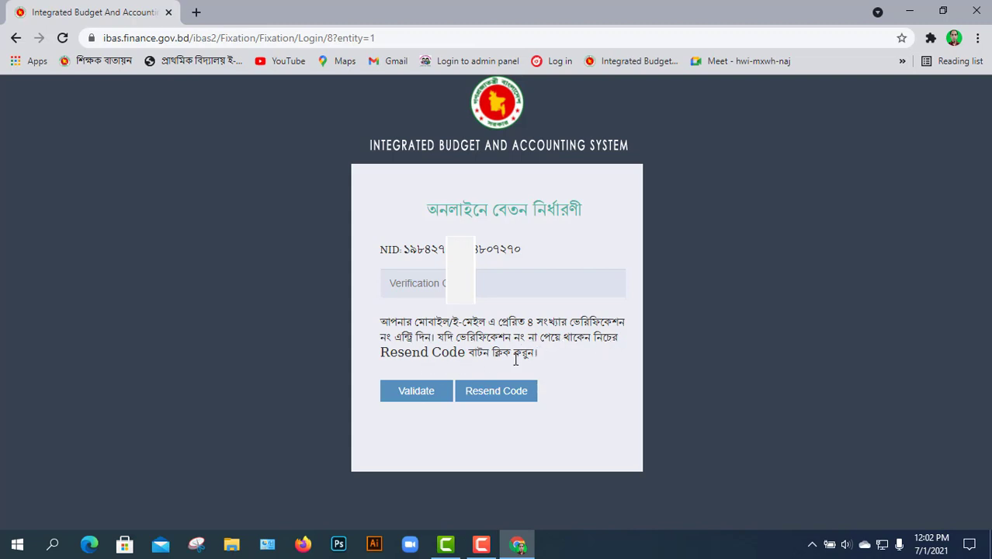
click(439, 283)
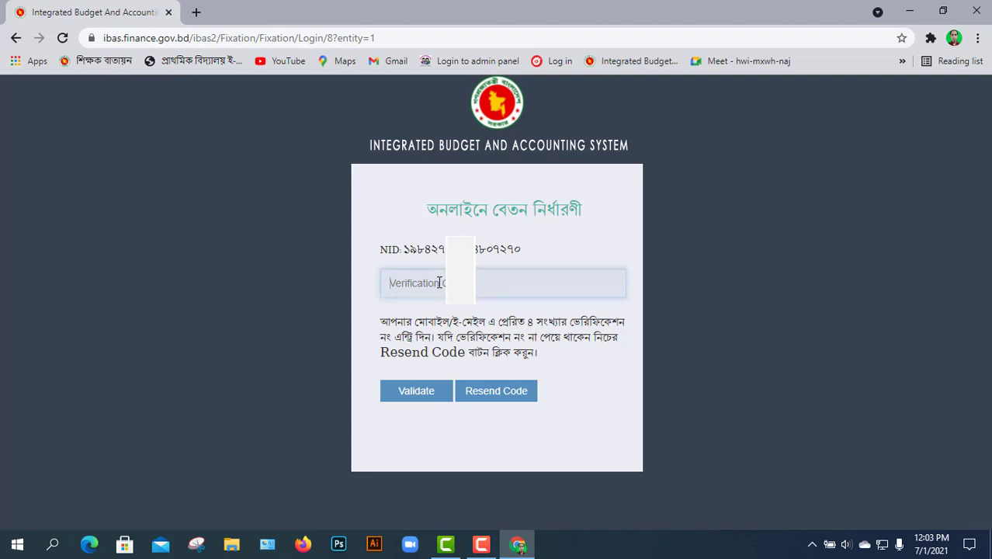
Validate the mobile code, then open the Increment date dropdown on the statement page.
click(412, 398)
scroll(466, 355, down, 3)
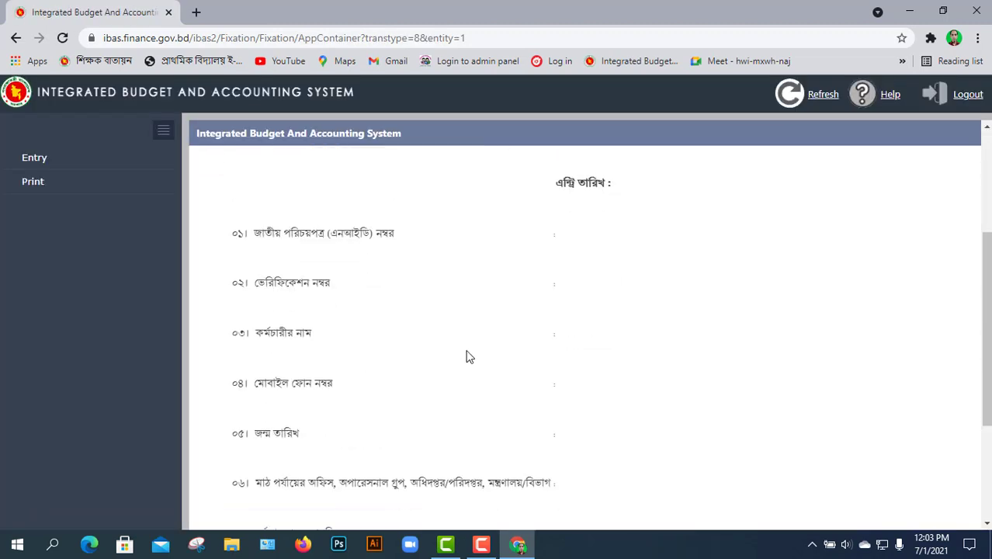
scroll(463, 378, down, 3)
scroll(449, 402, up, 5)
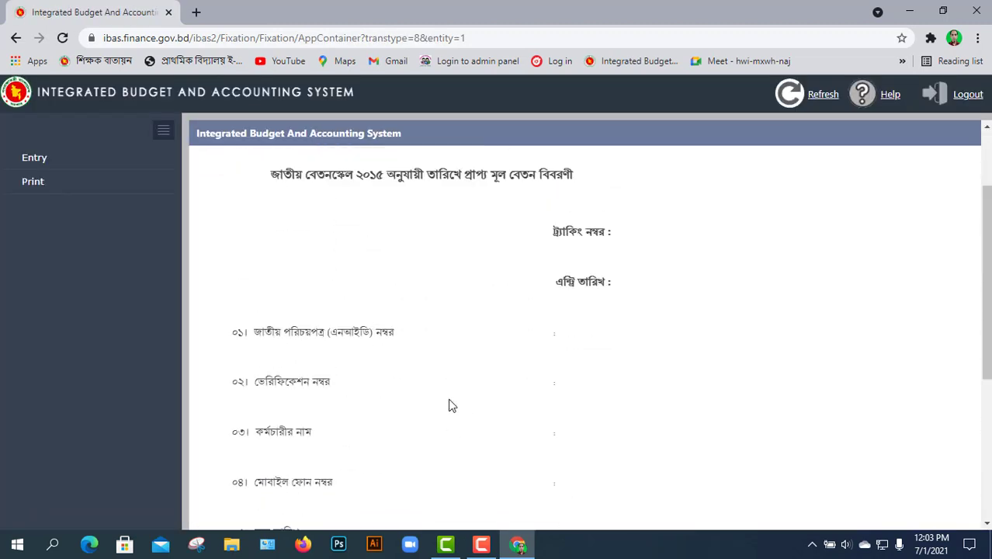
scroll(687, 377, down, 4)
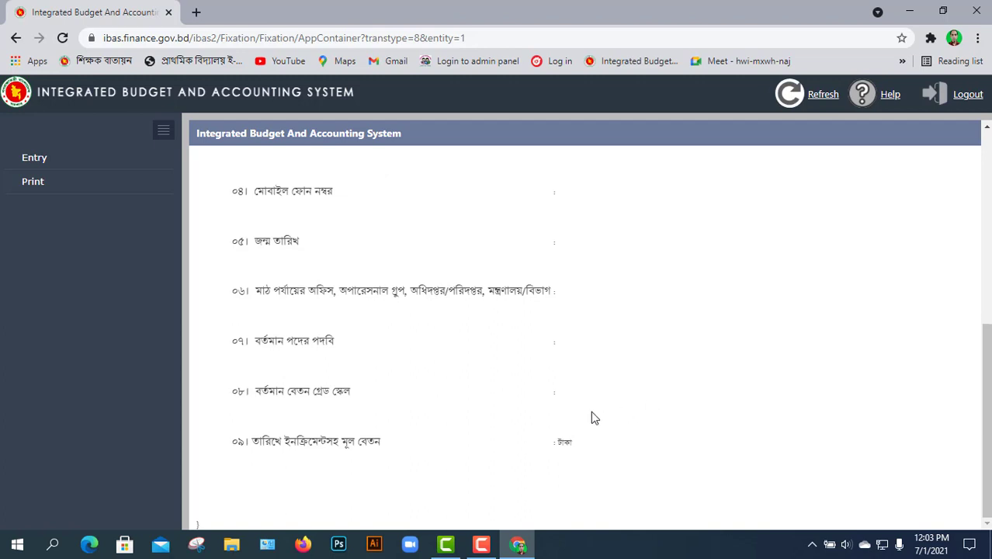
scroll(594, 416, up, 4)
scroll(559, 388, up, 2)
click(346, 206)
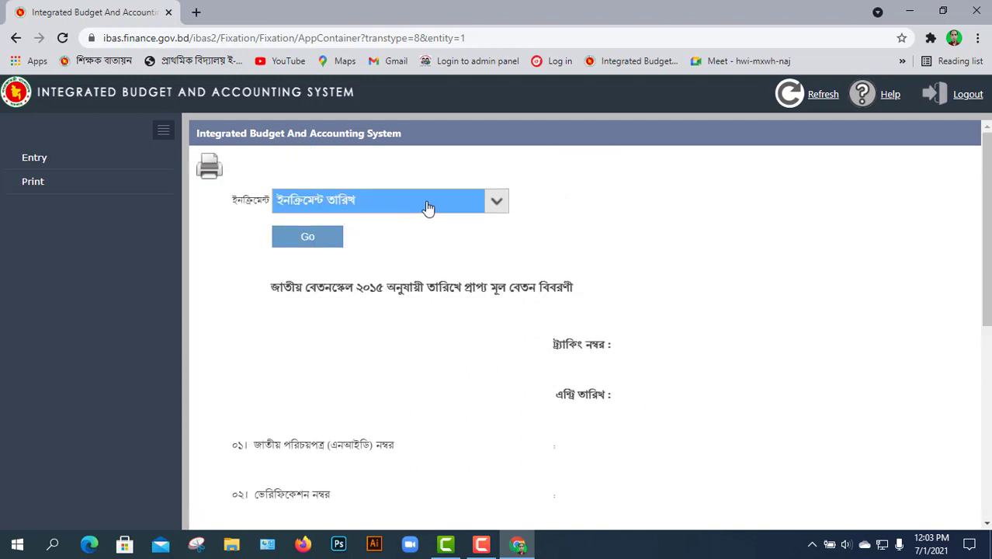
click(501, 206)
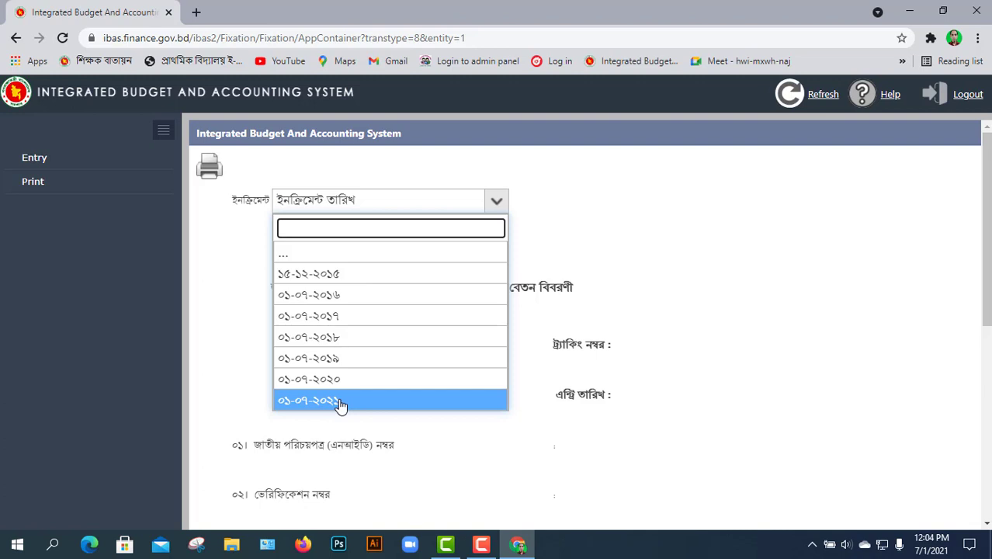
Generate the basic pay statement for the 01-07-2021 increment, review it and print it.
click(339, 404)
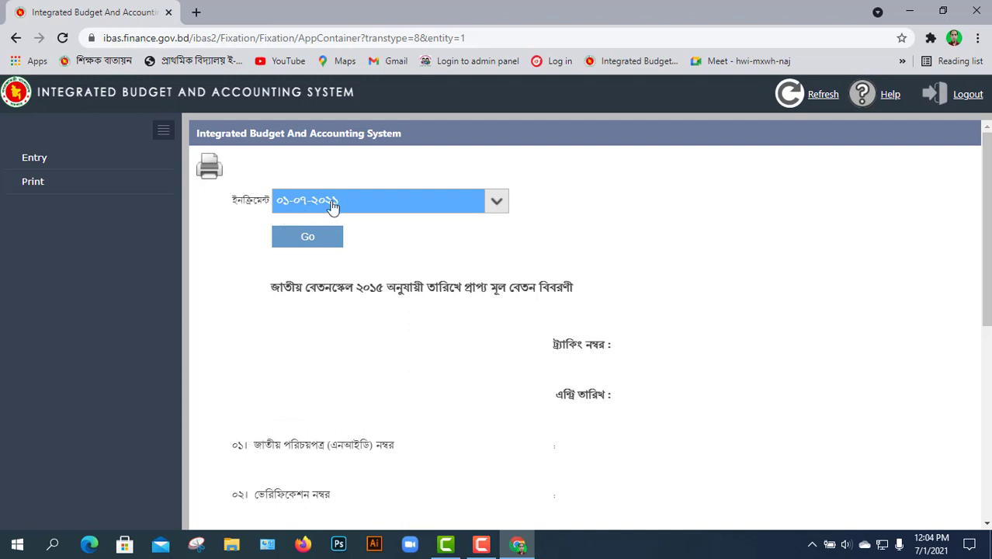
click(308, 241)
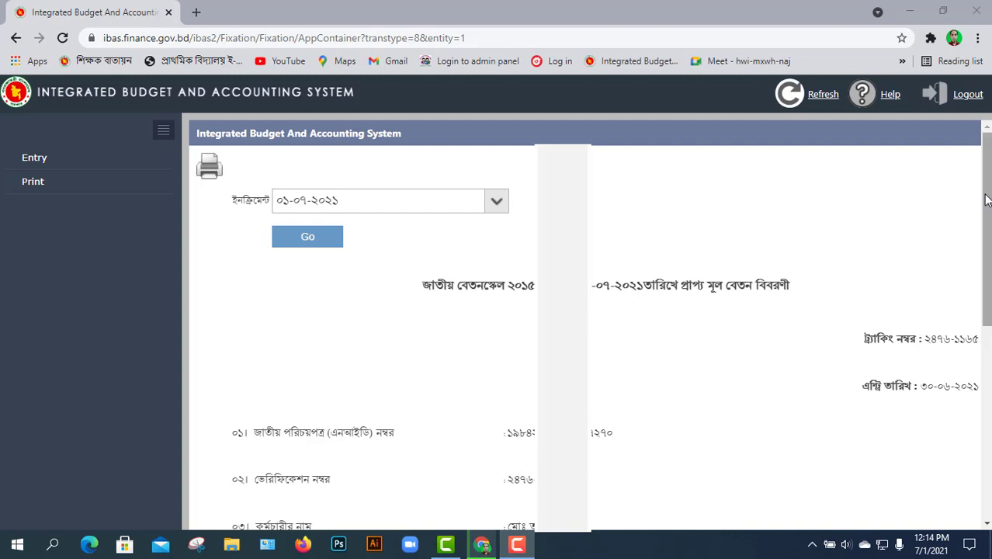
drag(986, 200, 985, 460)
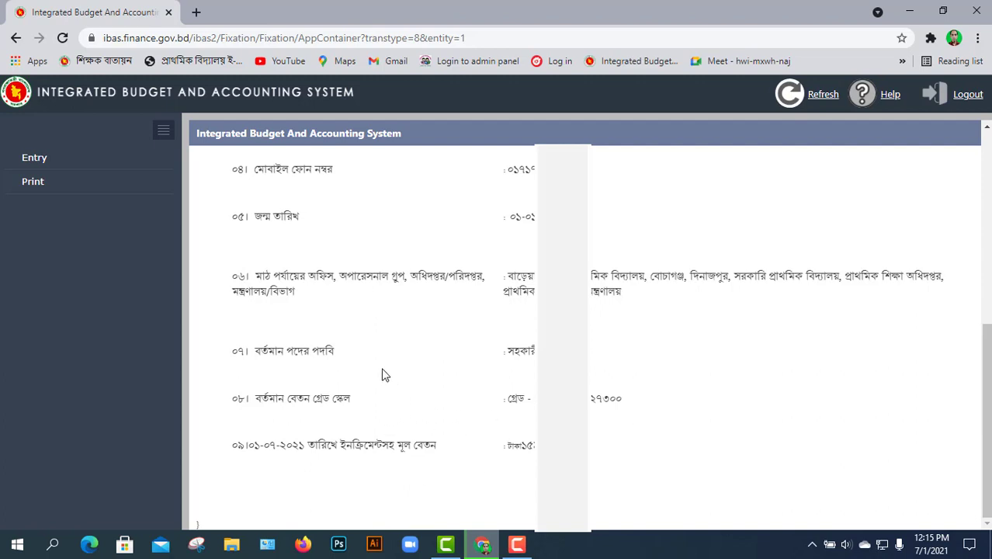
click(36, 185)
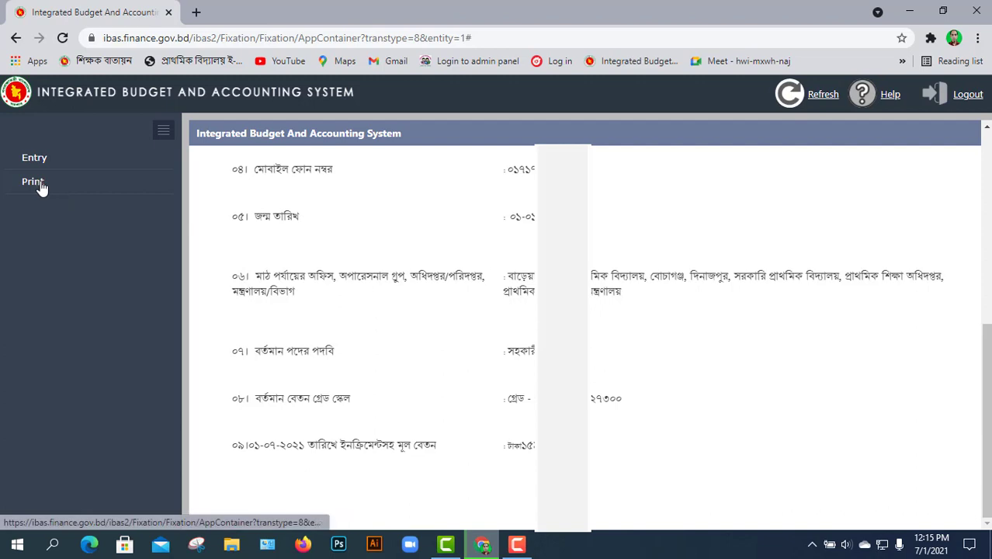